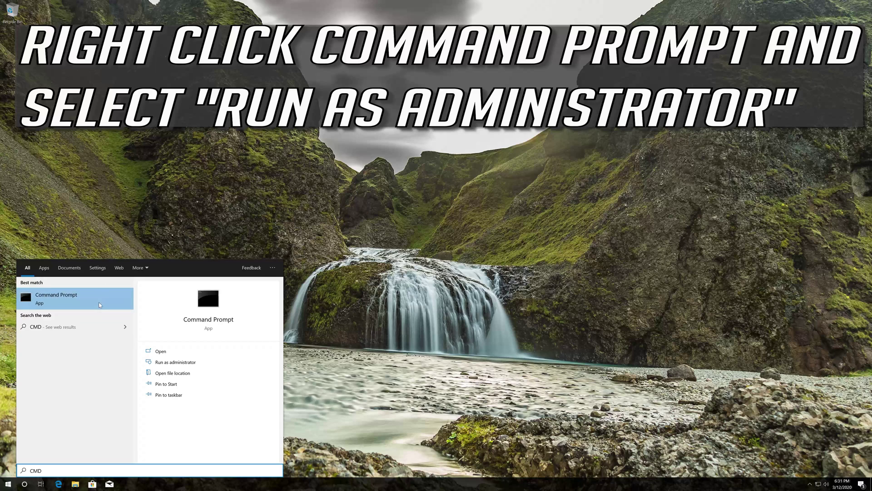
# Run the searched Command Prompt as administrator and approve the Windows Command Processor prompt
pyautogui.rightClick(99, 301)
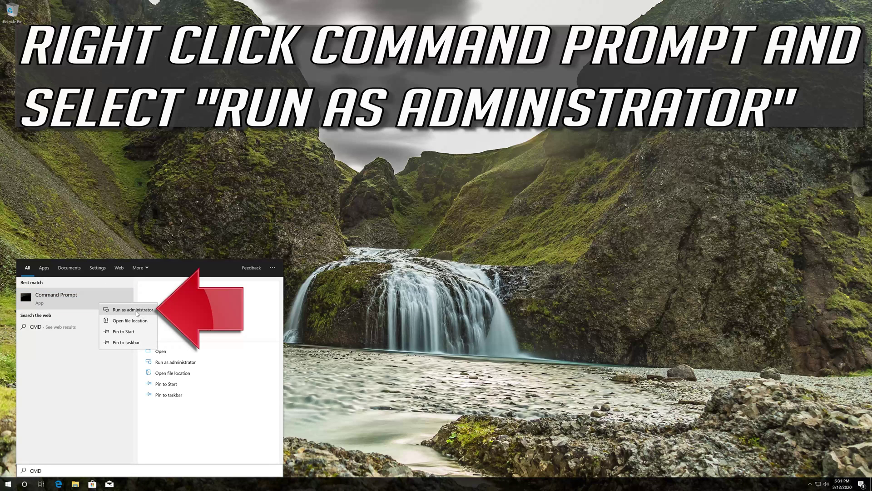
pyautogui.click(133, 309)
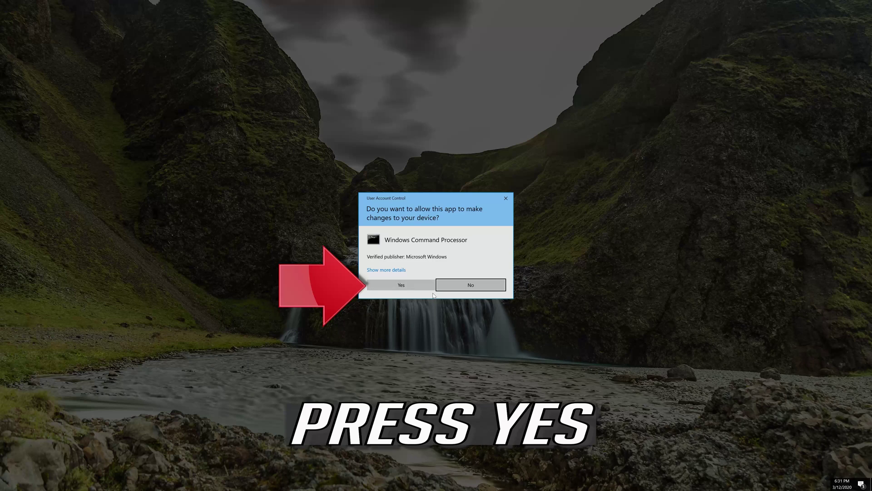
pyautogui.click(402, 286)
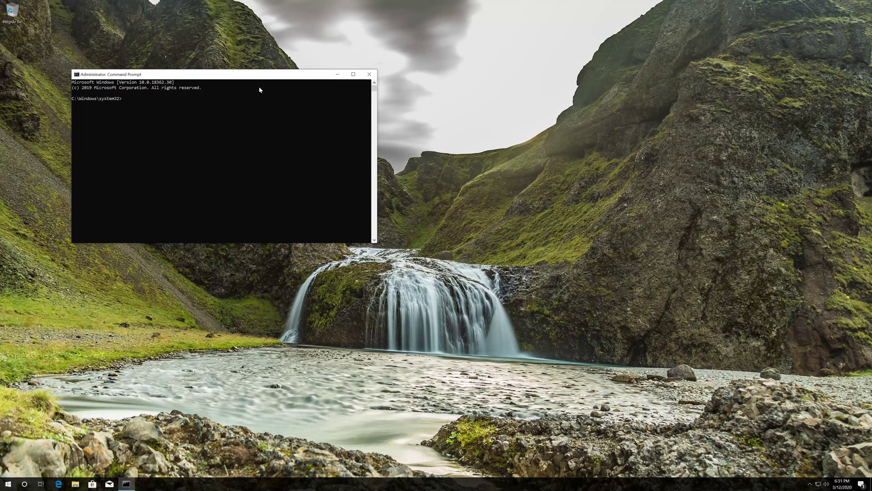
# Centre the console, then run net stop for wuauserv, bits and cryptsvc
pyautogui.moveTo(263, 75); pyautogui.dragTo(472, 150)
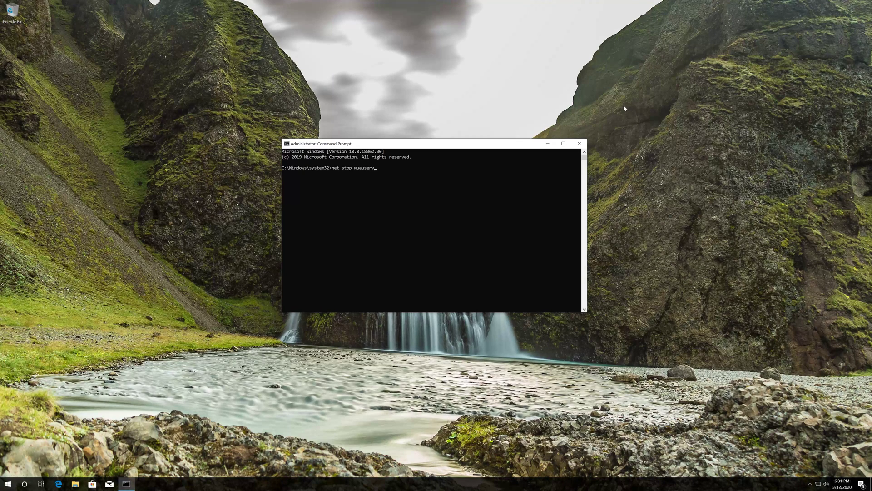
pyautogui.press('Return')
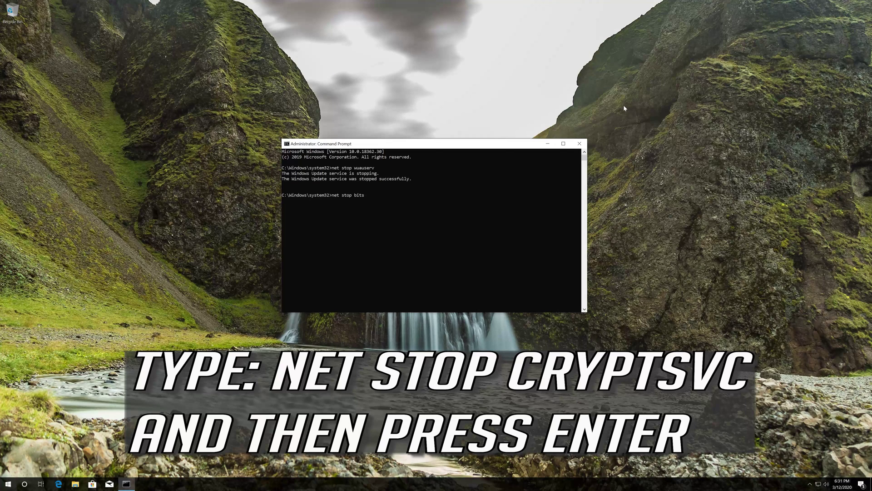
pyautogui.press('Return')
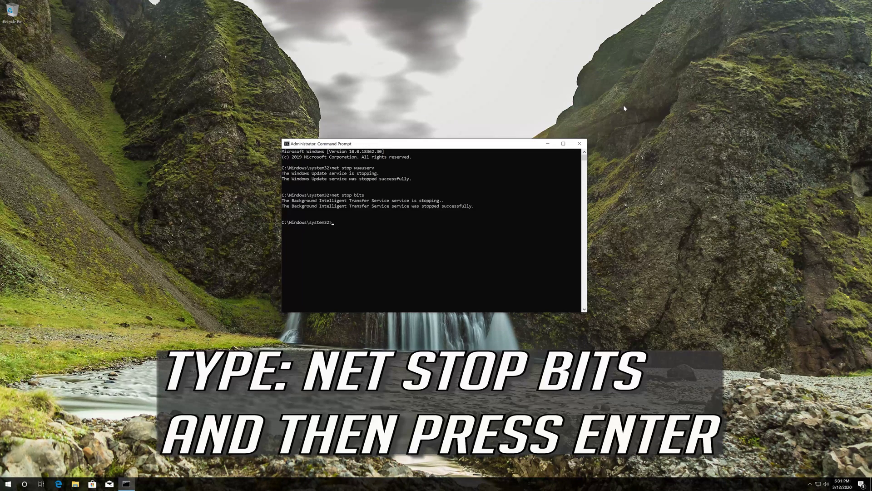
pyautogui.write('net stop cryptsvc')
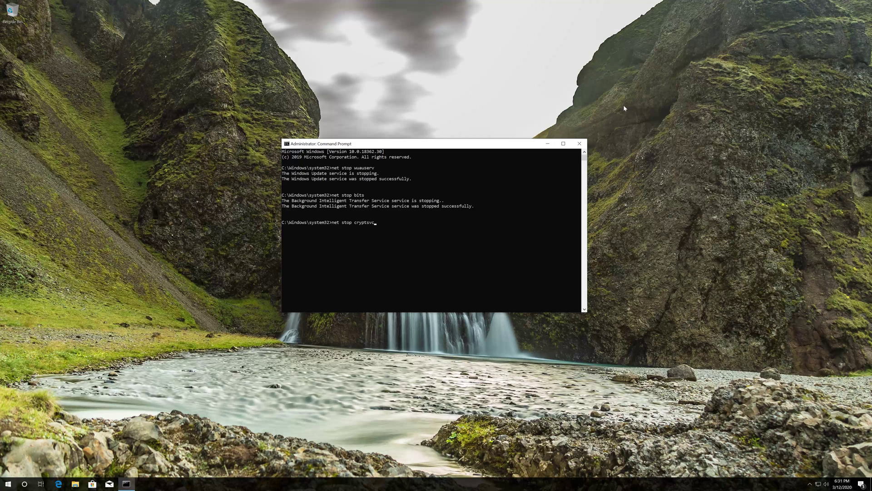
pyautogui.press('Return')
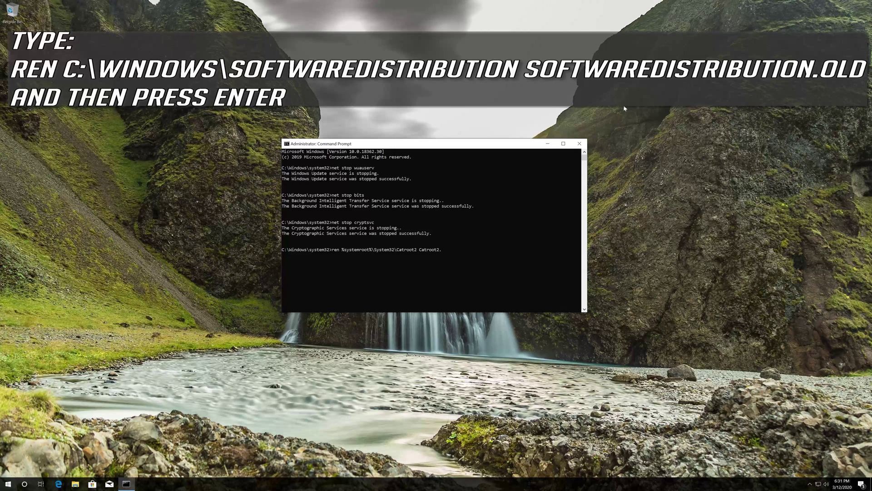
# Use ren to add .old to %systemroot%\System32\Catroot2 and %systemroot%\SoftwareDistribution
pyautogui.write('old')
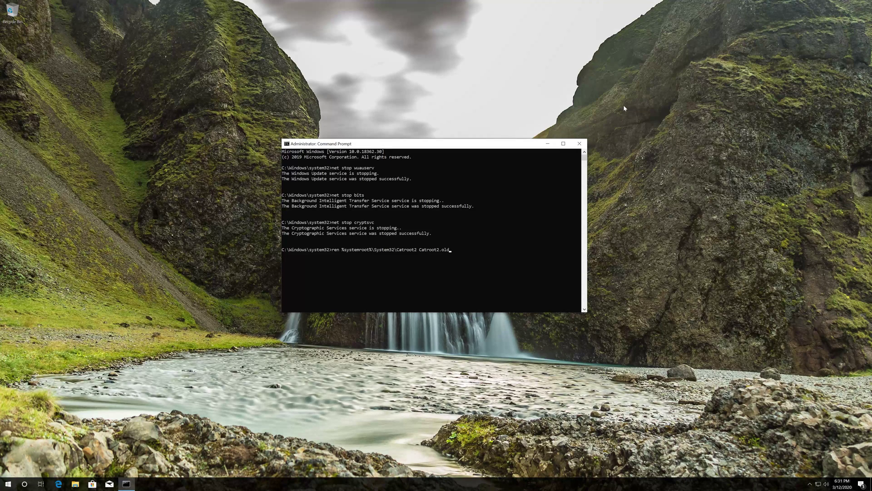
pyautogui.press('Return')
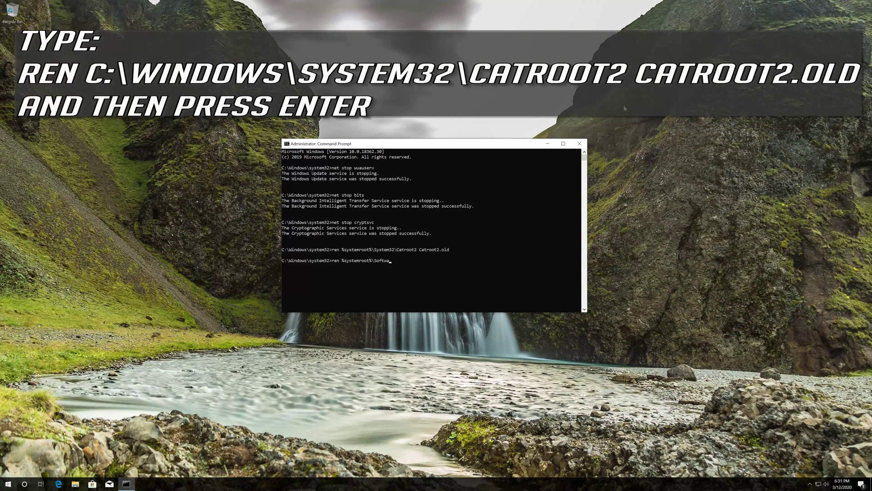
pyautogui.write('reDis')
pyautogui.write('tribution SoftwareDistribution.old')
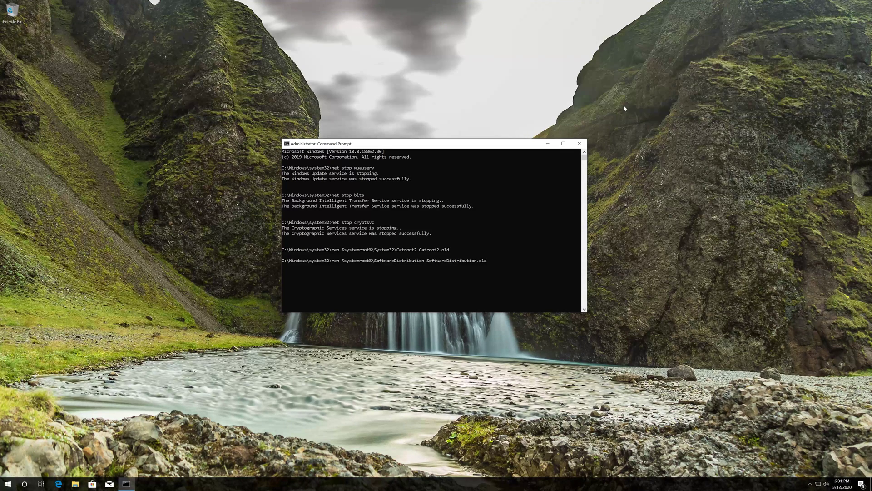
pyautogui.press('Return')
# Run net start for wuauserv, bits and cryptsvc, then exit the console
pyautogui.write('n')
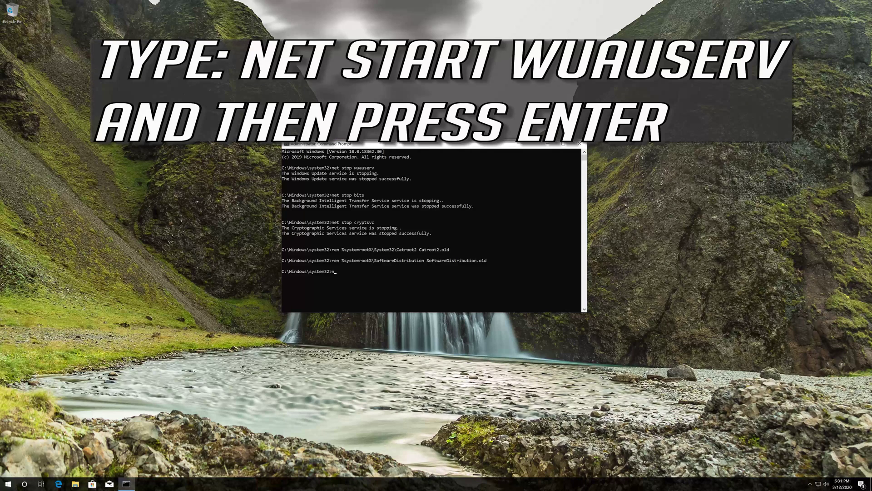
pyautogui.write('et start wuauserv')
pyautogui.press('Return')
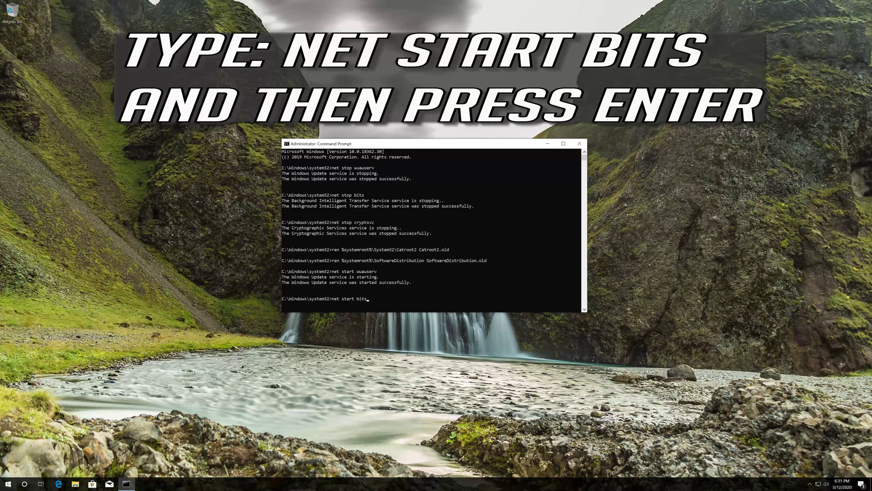
pyautogui.press('Return')
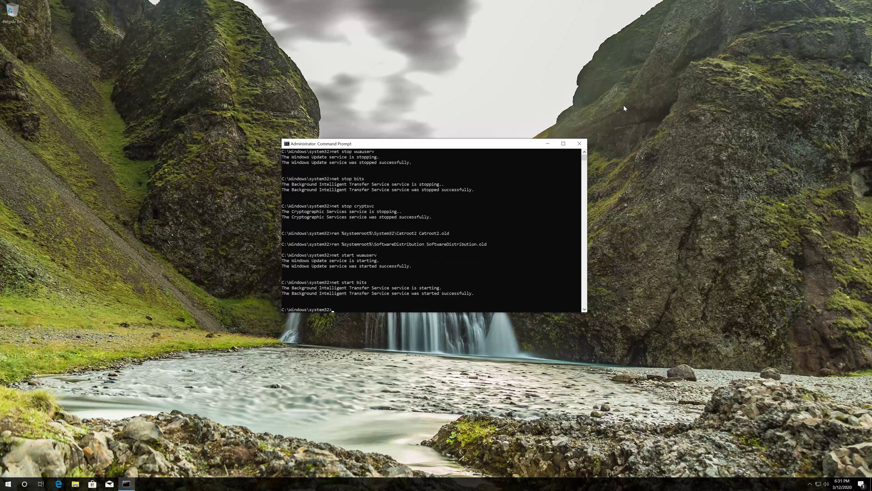
pyautogui.write('n')
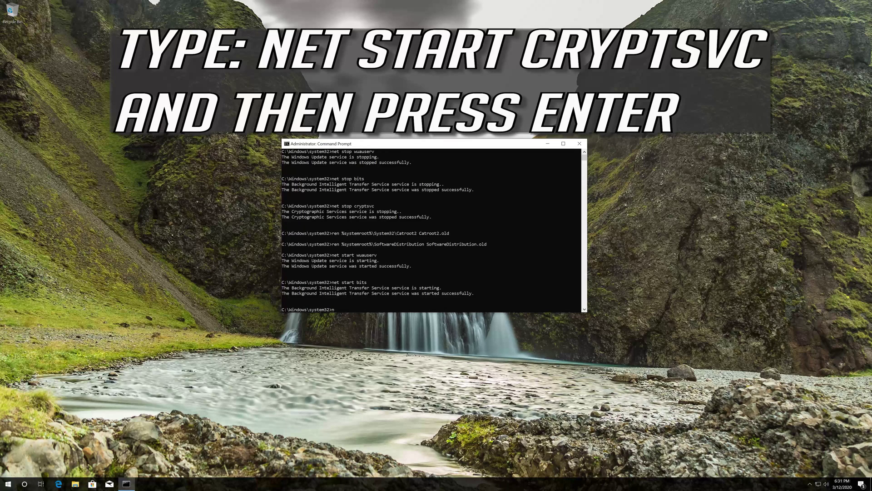
pyautogui.write('et start cryptsvc')
pyautogui.press('Return')
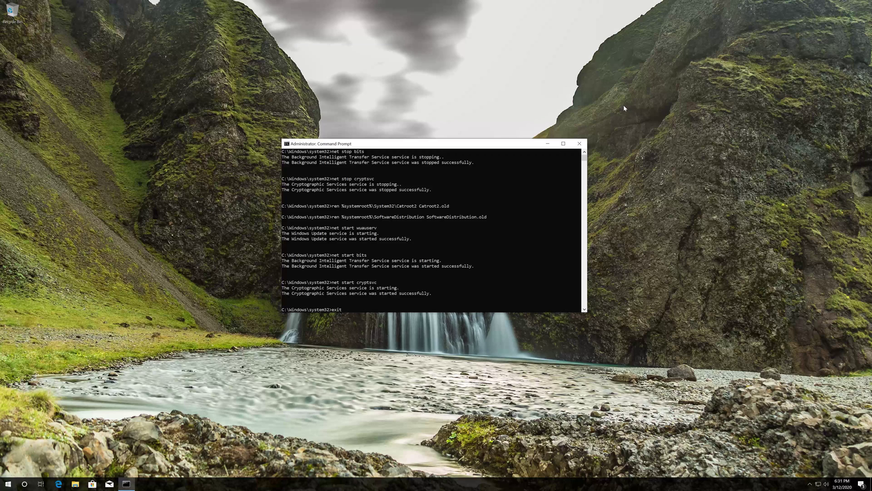
pyautogui.press('Return')
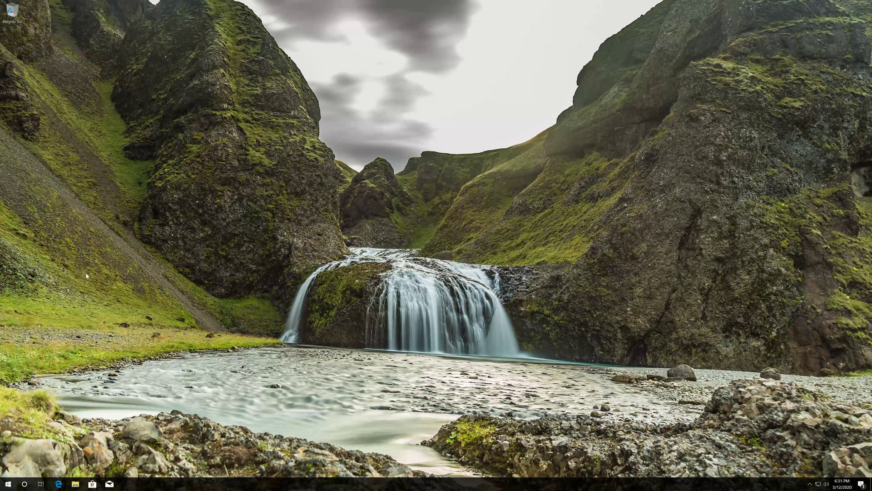
# Launch Settings from the gear icon in the Start menu
pyautogui.click(8, 484)
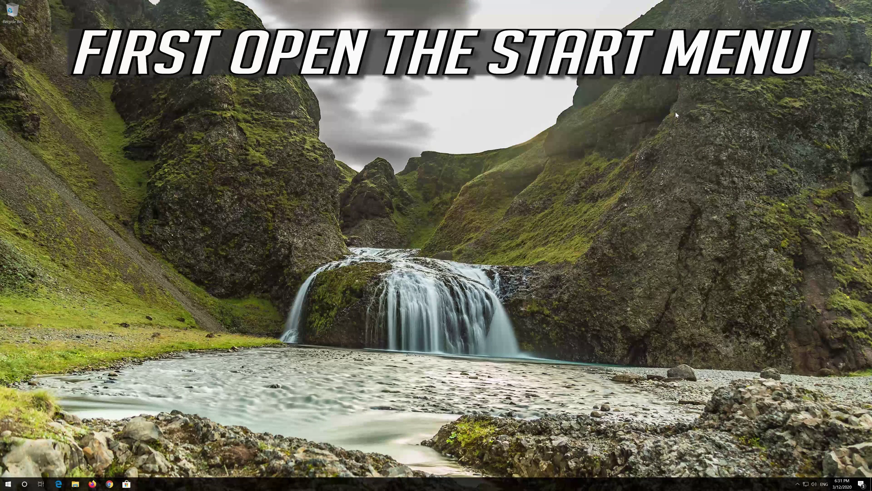
pyautogui.press('super')
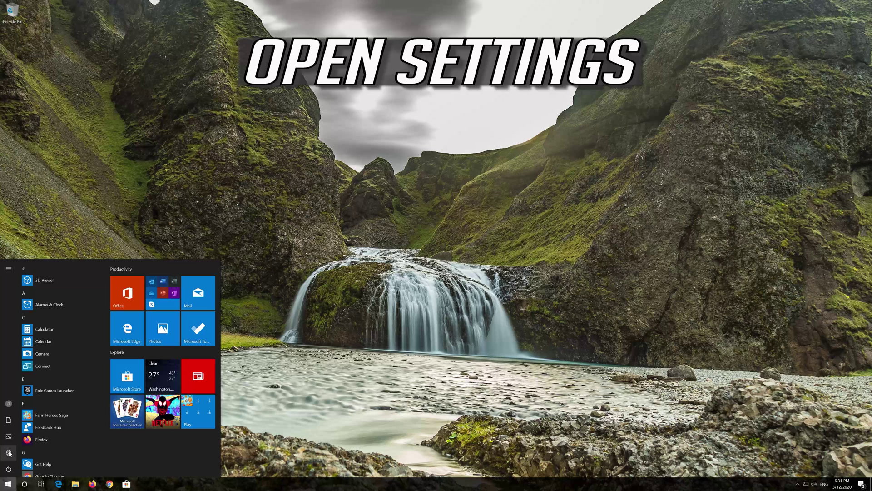
pyautogui.moveTo(8, 453)
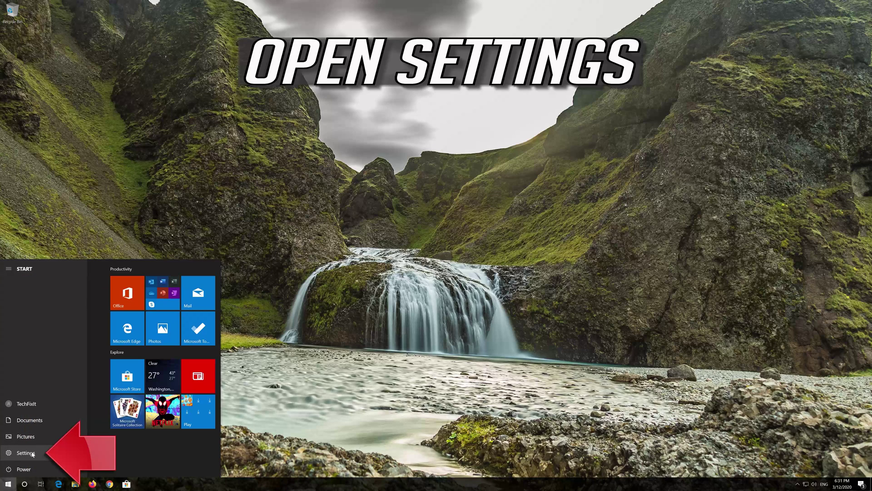
pyautogui.click(26, 453)
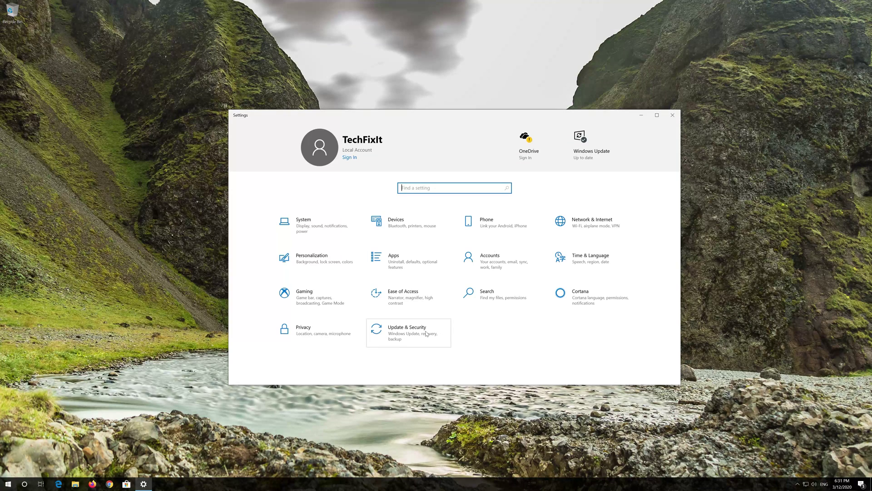
# Run the Windows Update troubleshooter from Update & Security > Troubleshoot
pyautogui.click(426, 333)
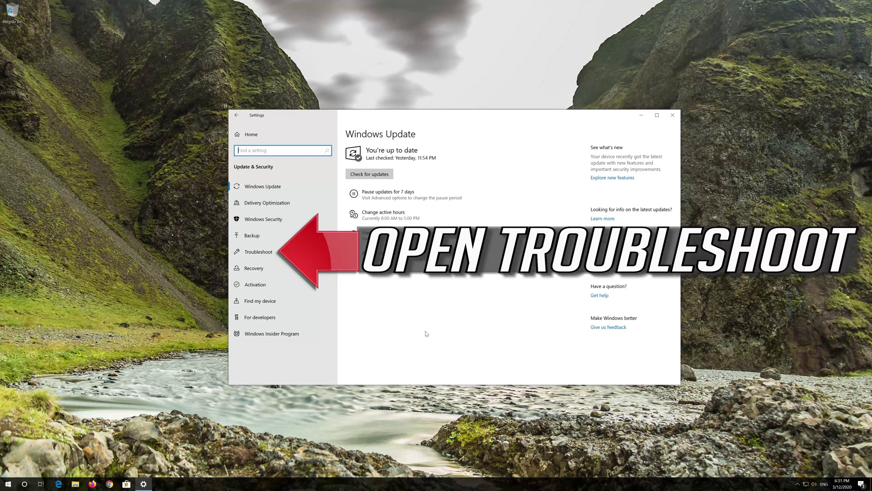
pyautogui.click(271, 253)
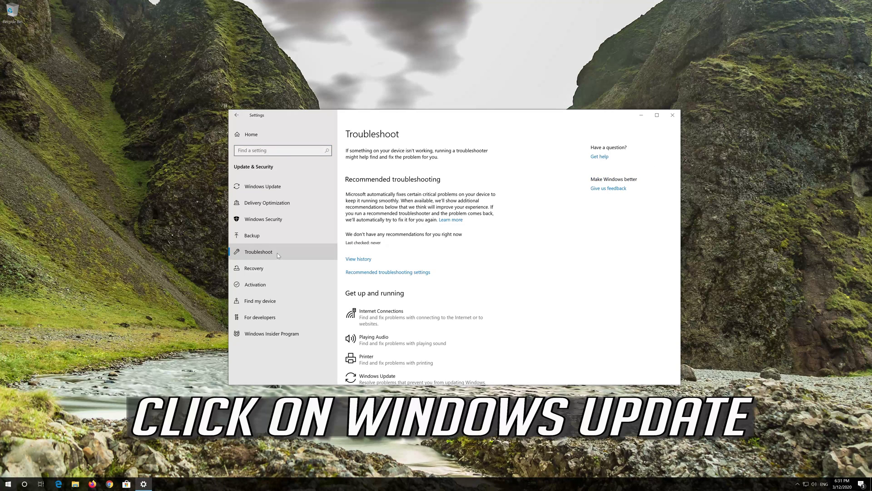
pyautogui.scroll(-3, 422, 278)
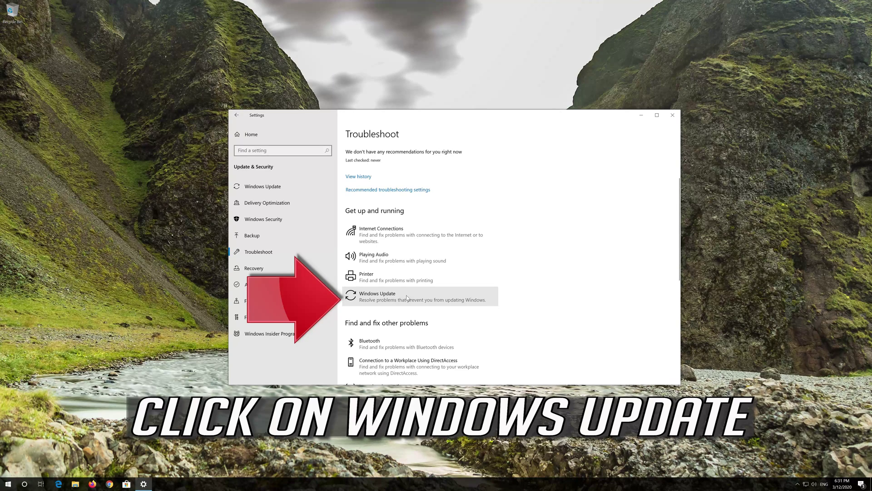
pyautogui.click(384, 300)
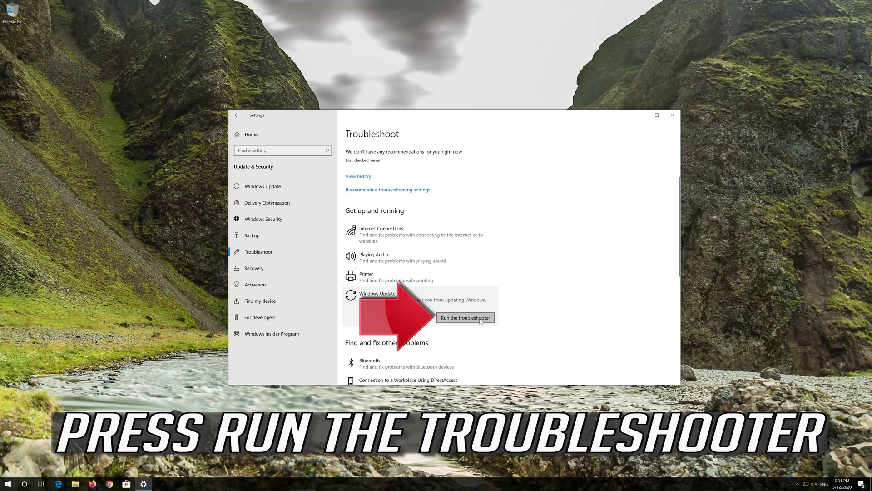
pyautogui.click(454, 321)
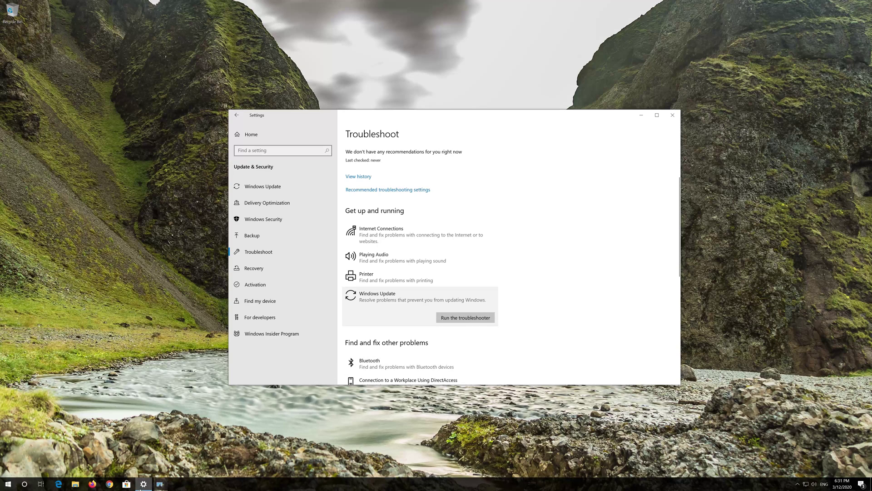
pyautogui.click(162, 485)
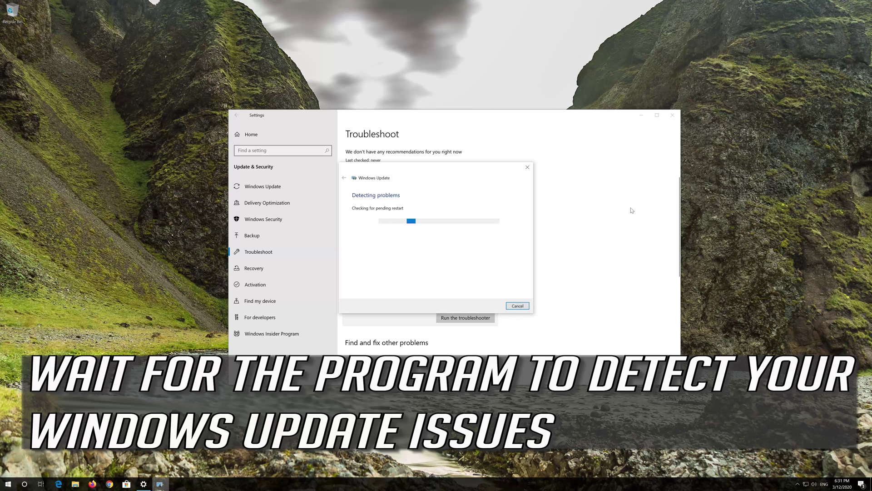
# Close the Settings window while the troubleshooter scan completes
pyautogui.click(672, 114)
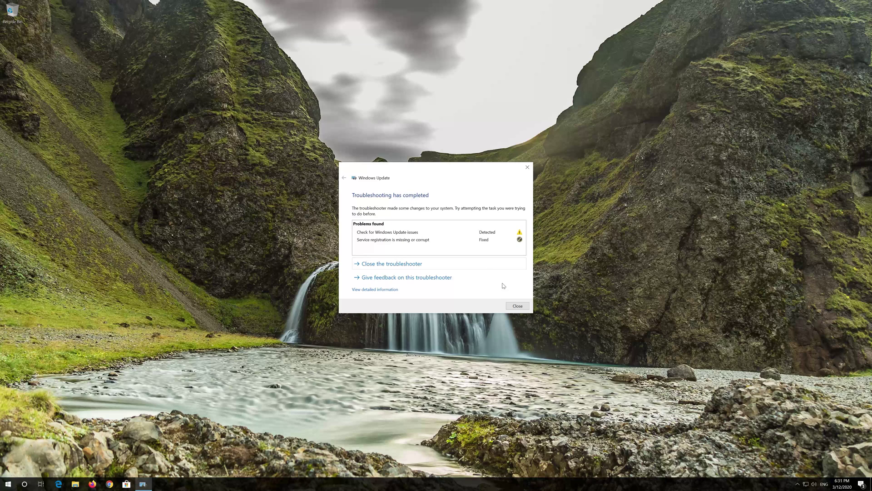
# Close the finished troubleshooter and choose Restart from the Start menu power options
pyautogui.click(519, 307)
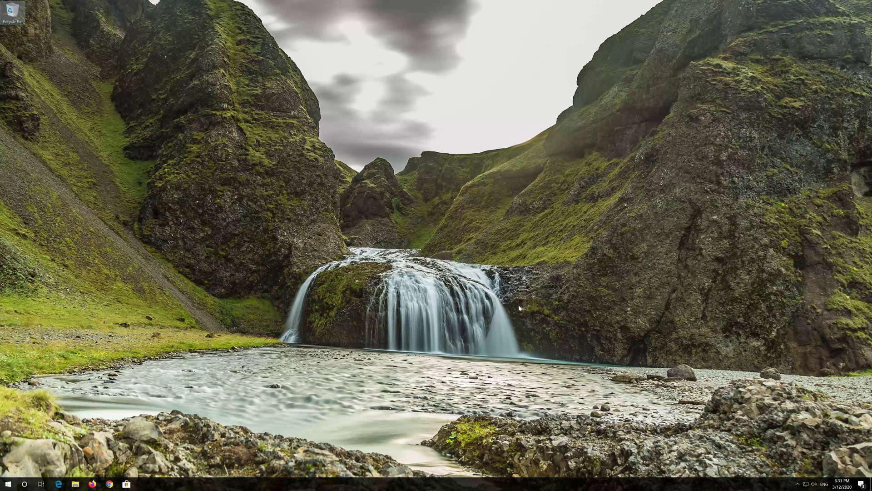
pyautogui.click(6, 483)
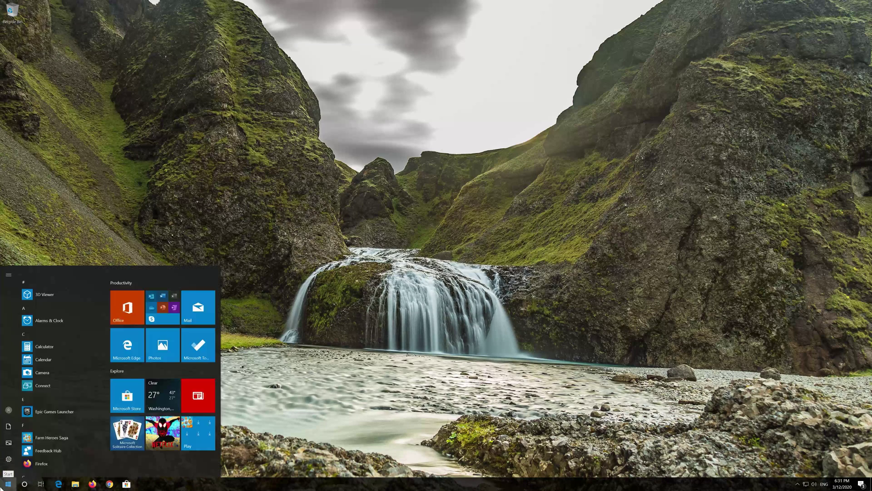
pyautogui.click(7, 470)
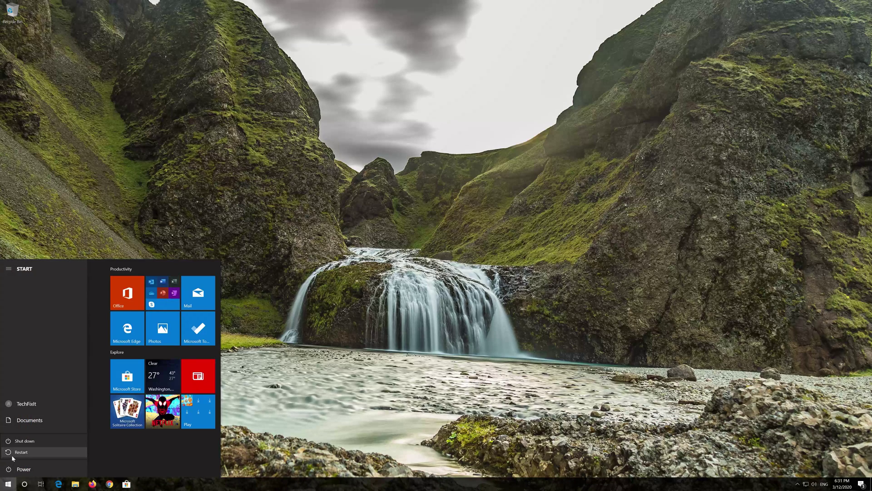
pyautogui.click(21, 452)
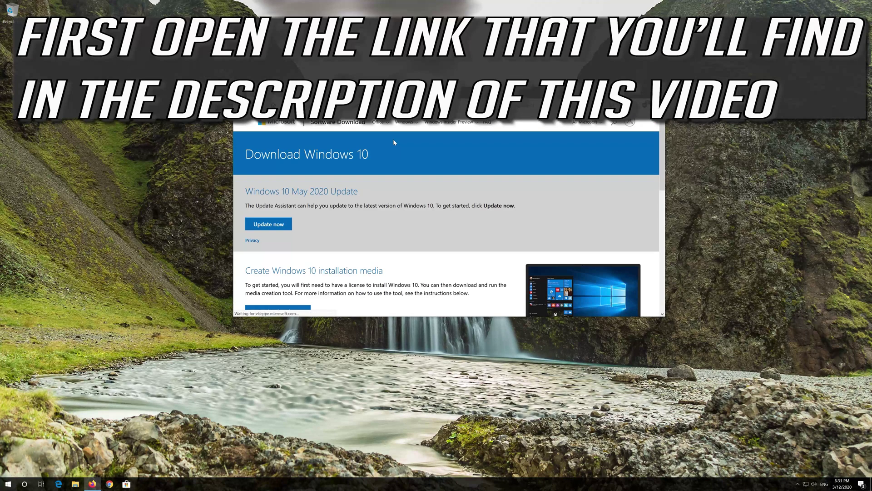
# Download MediaCreationTool2004.exe from the Download Windows 10 page and save the file
pyautogui.scroll(-1, 393, 142)
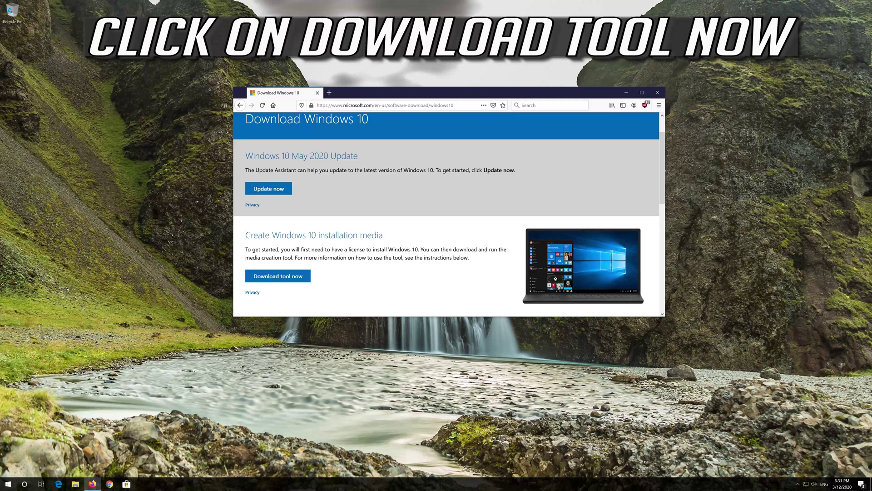
pyautogui.click(299, 277)
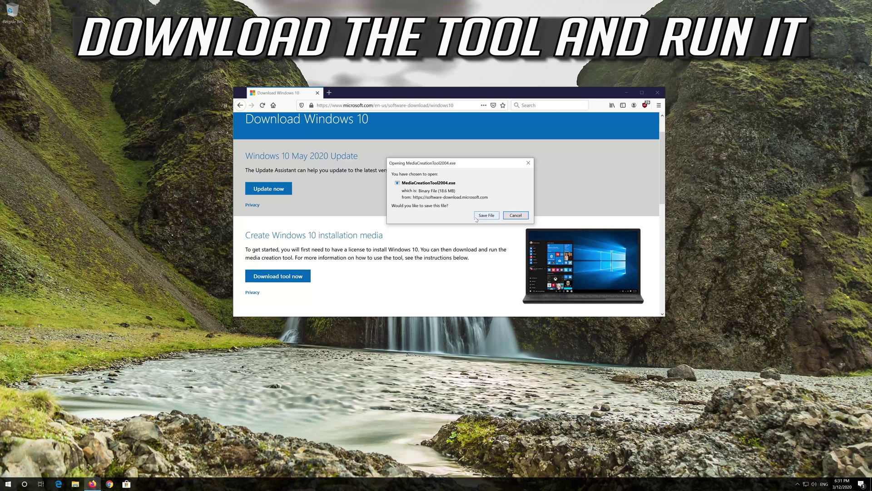
pyautogui.click(483, 217)
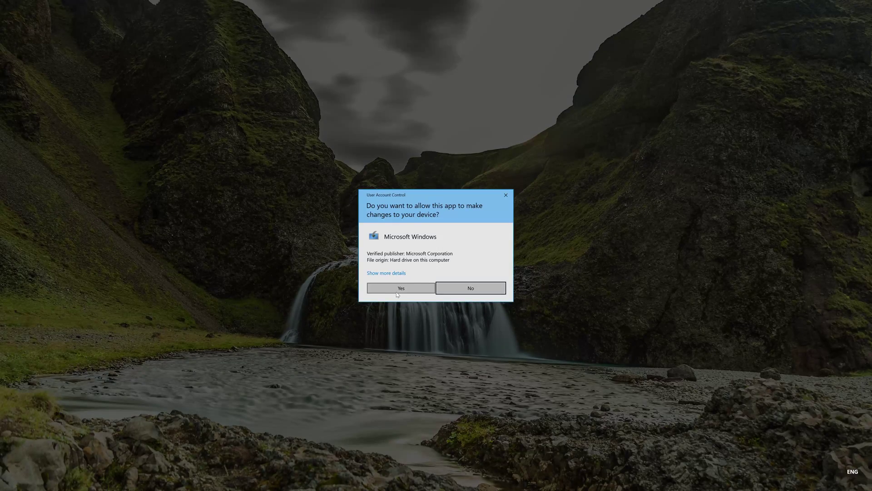
# Approve the User Account Control prompt so Windows 10 Setup loads the license terms
pyautogui.click(401, 289)
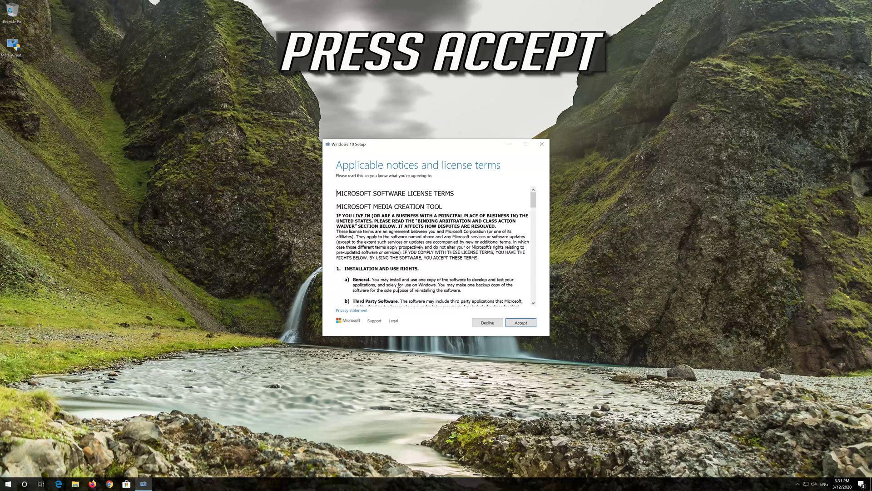
# Accept the Media Creation Tool and Windows license terms, choosing Upgrade this PC now
pyautogui.click(533, 322)
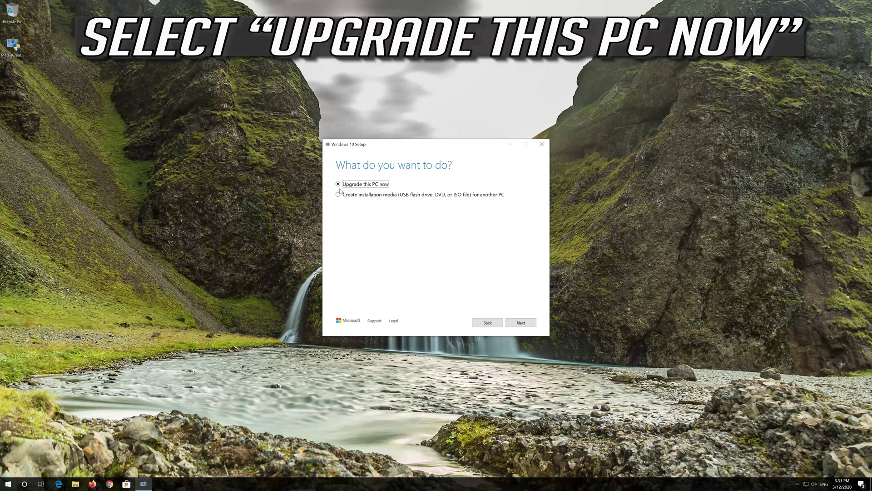
pyautogui.click(521, 323)
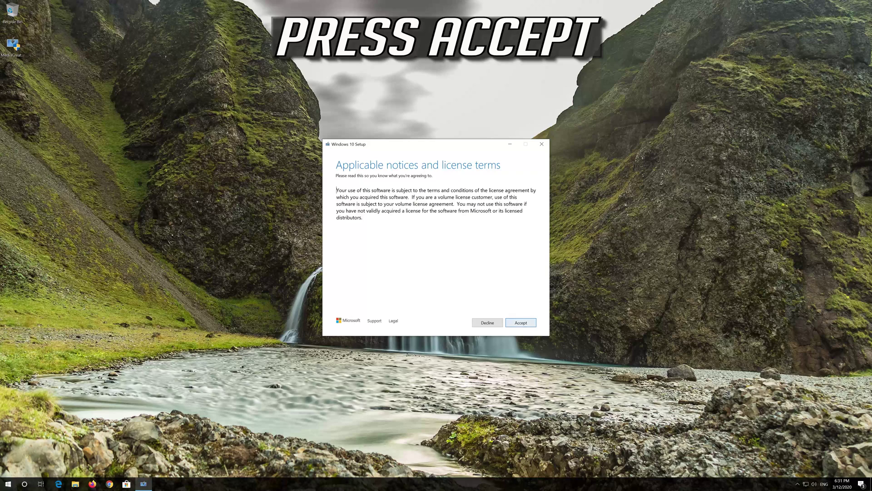
pyautogui.click(522, 323)
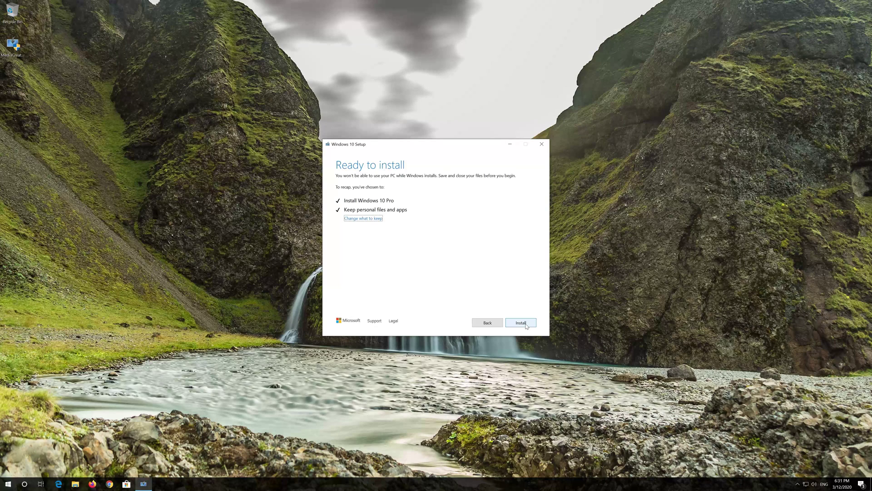
# Start the Windows 10 Pro installation from the Ready to install page
pyautogui.click(520, 325)
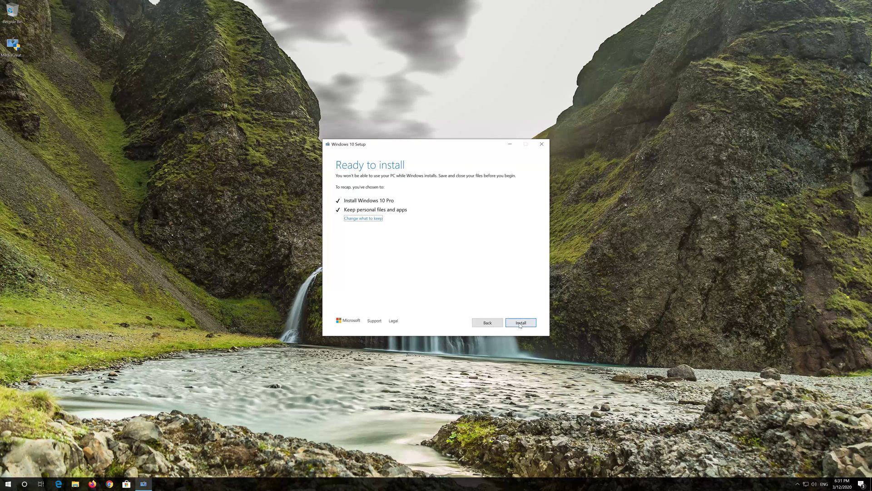